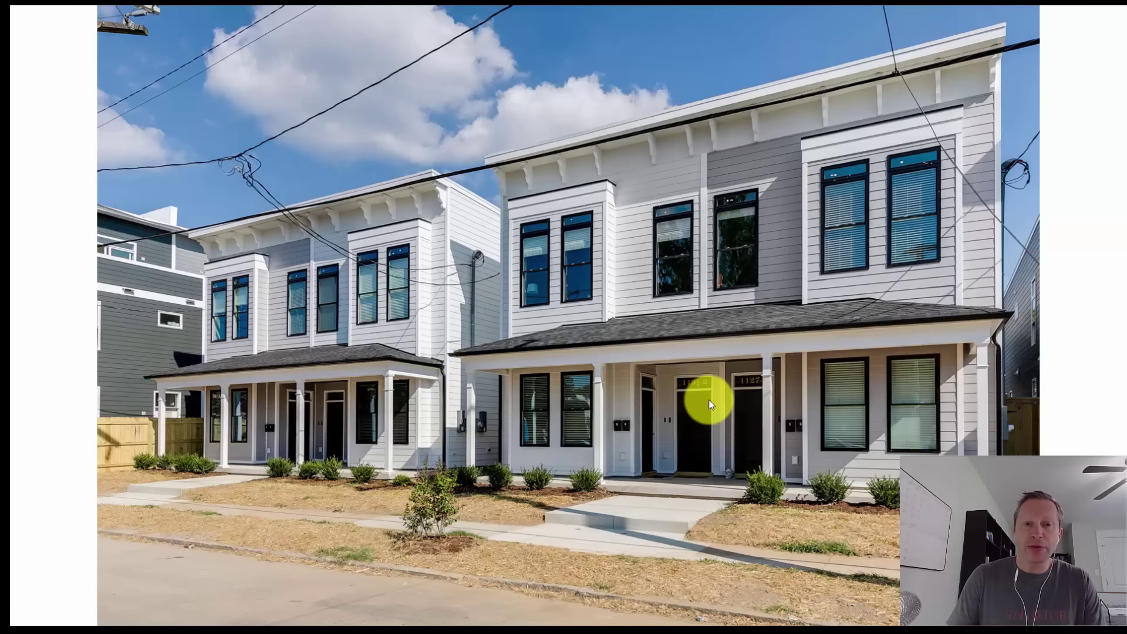
# Step: Look through the property photos, switch to Rehab Valuator and view the existing deal's construction budget
pyautogui.press('Right')
pyautogui.press('Right')
pyautogui.press('Right')
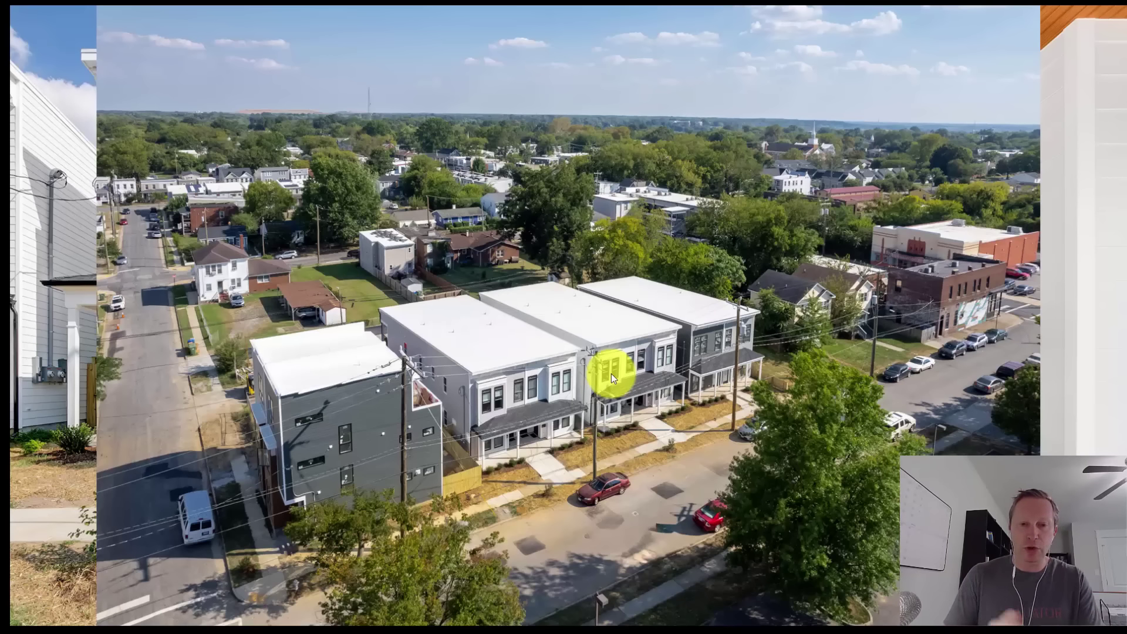
pyautogui.hotkey('alt', 'Tab')
pyautogui.hotkey('alt', 'Tab')
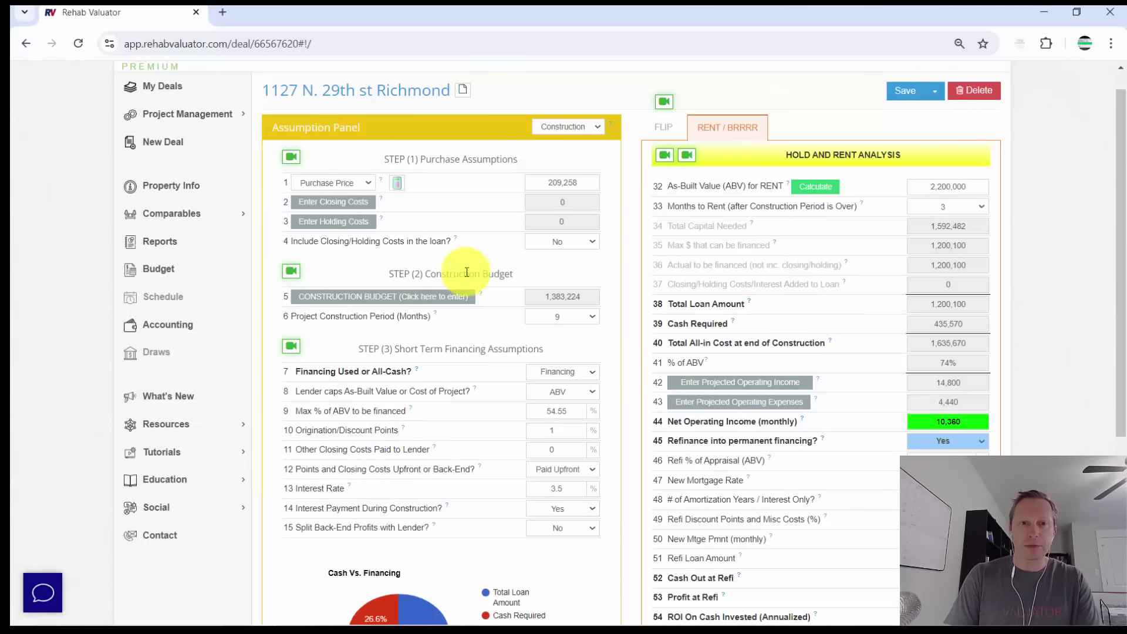
pyautogui.click(423, 298)
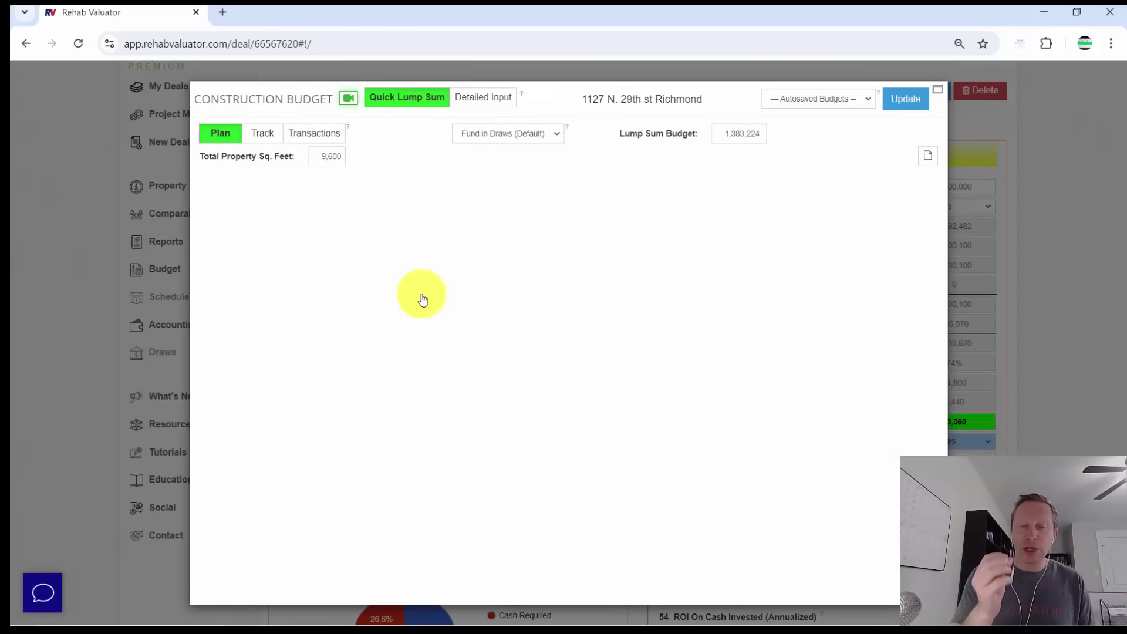
pyautogui.click(919, 104)
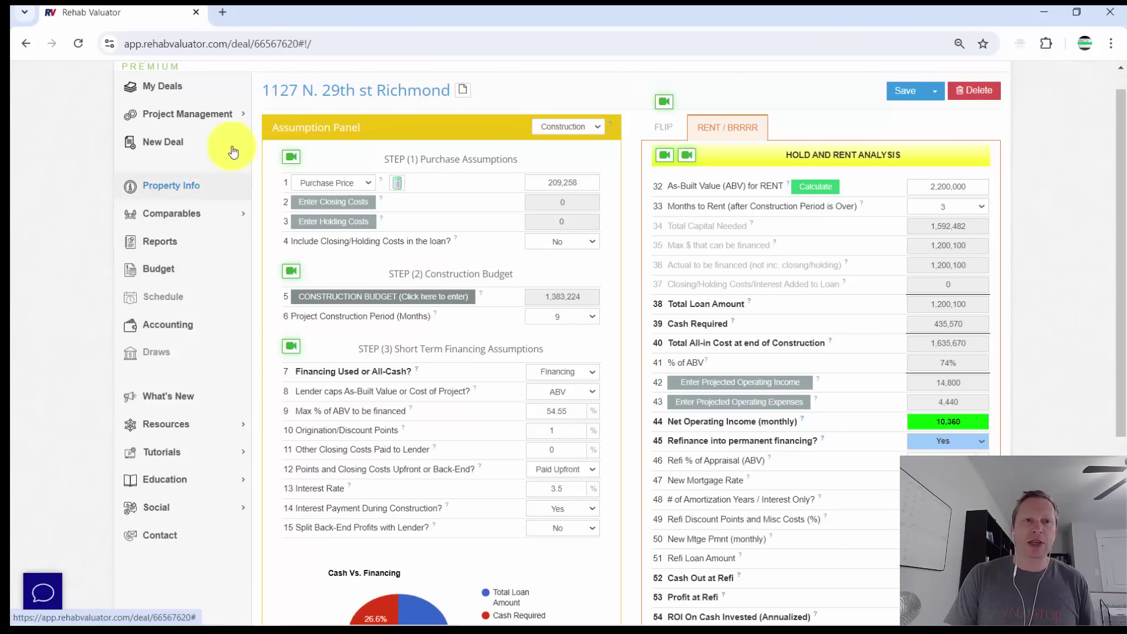
# Step: Create a new deal and save it with the property information left blank
pyautogui.scroll(1, 885, 213)
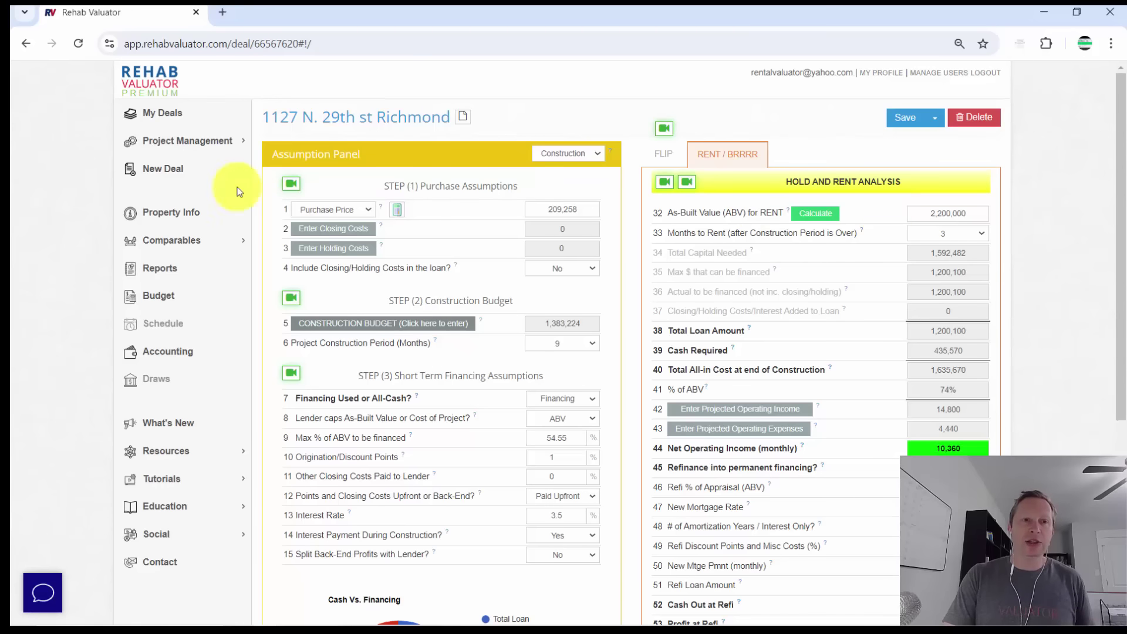
pyautogui.click(183, 170)
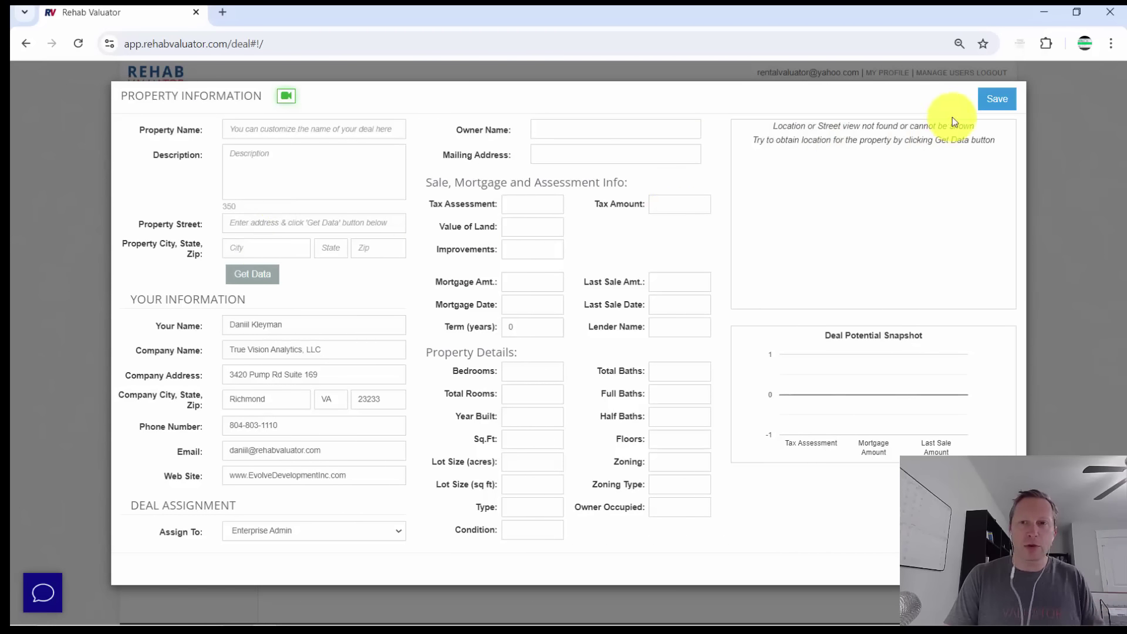
pyautogui.click(997, 100)
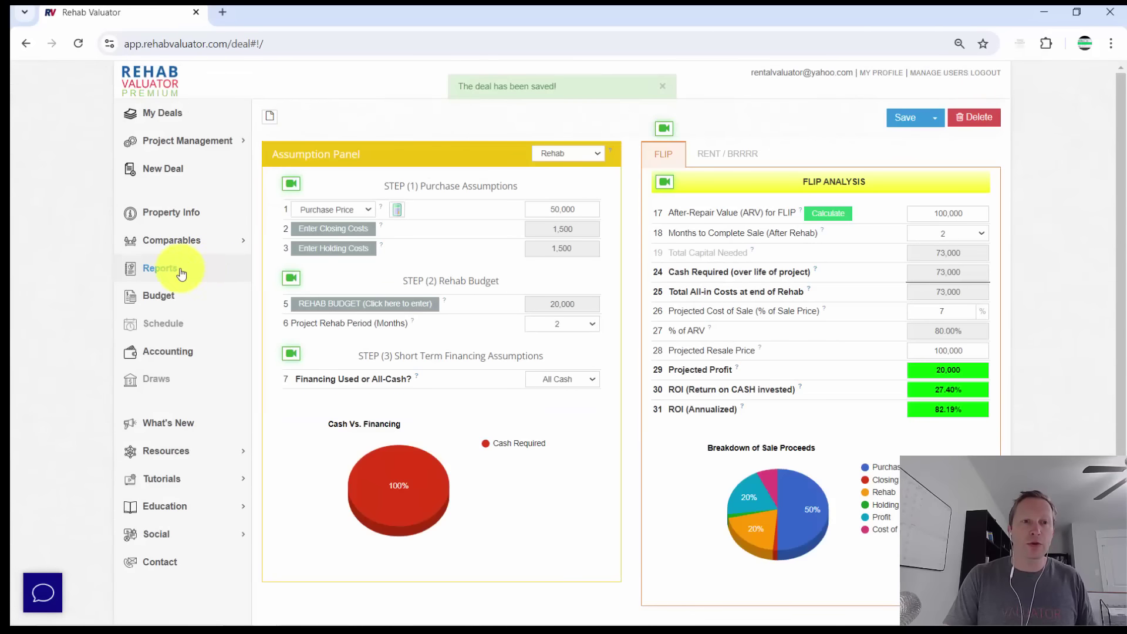
# Step: Enter 2,400 as the square footage in the new deal's property information and save it
pyautogui.click(233, 247)
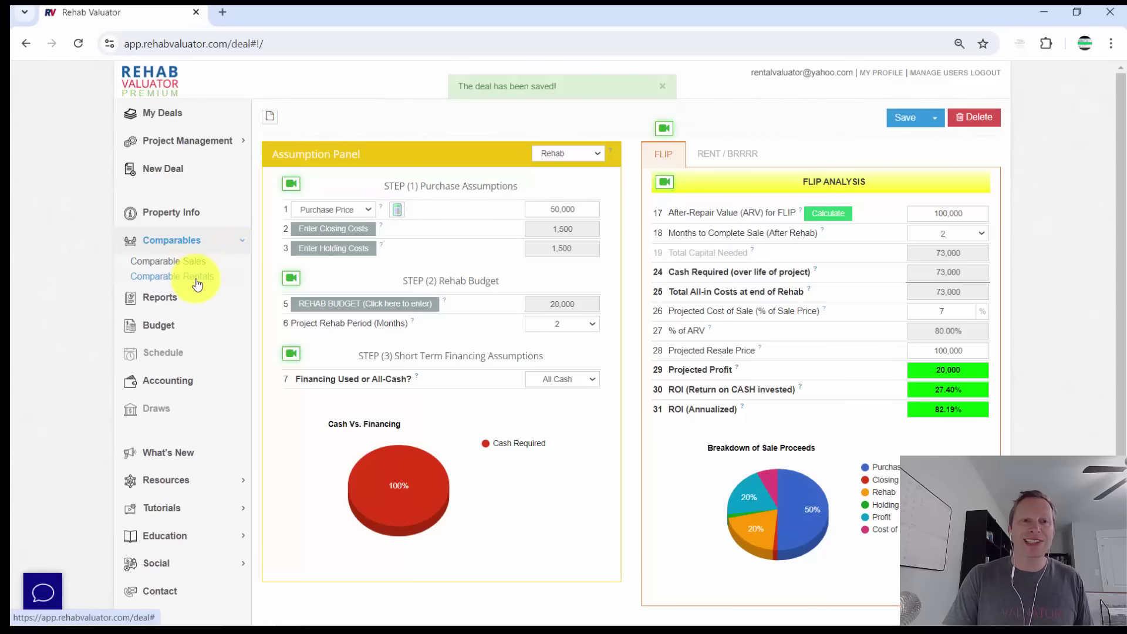
pyautogui.click(199, 241)
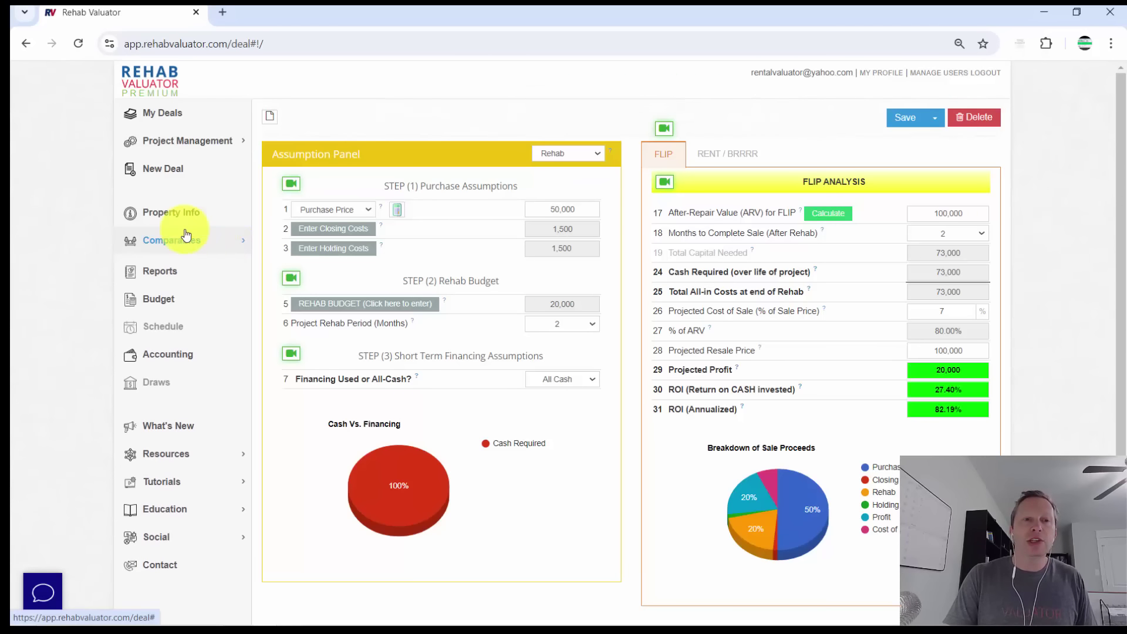
pyautogui.click(165, 213)
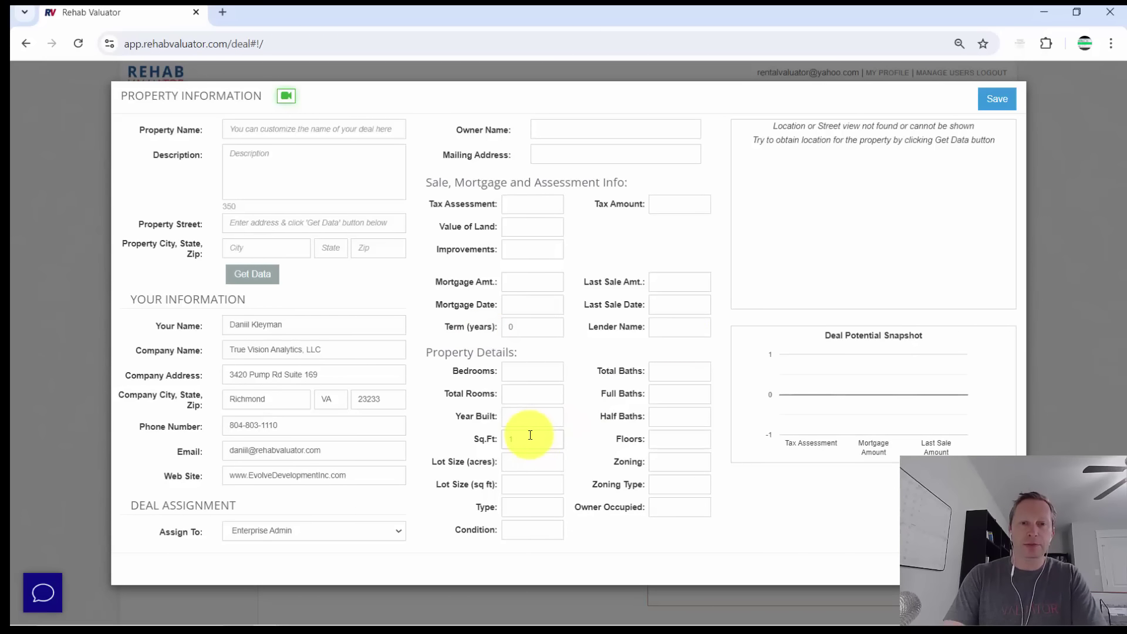
pyautogui.write('2400')
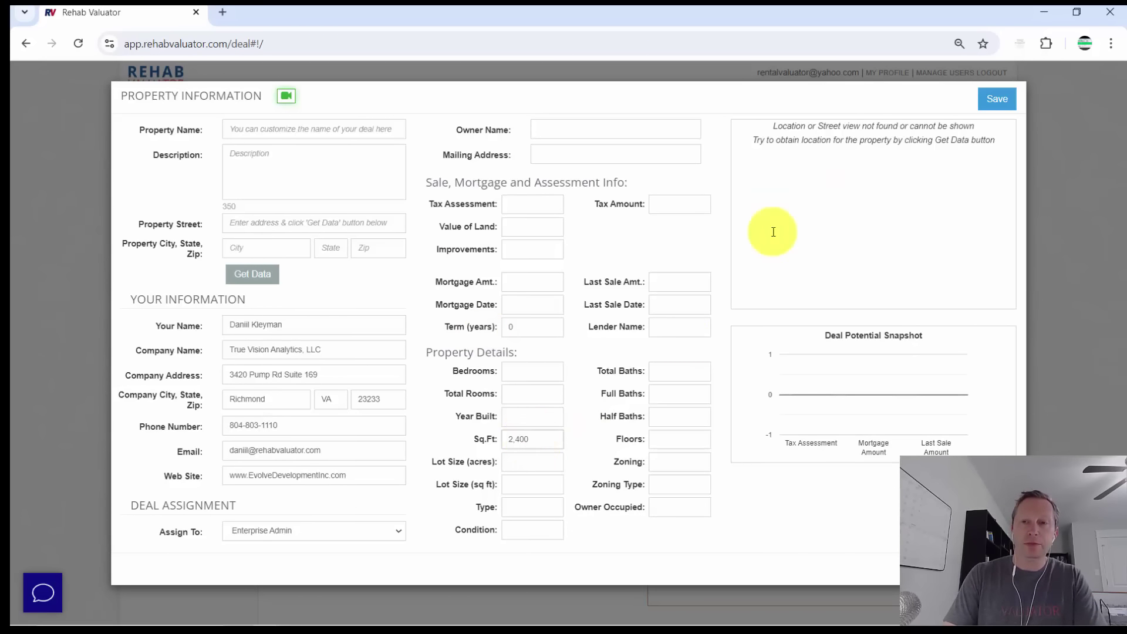
pyautogui.click(992, 99)
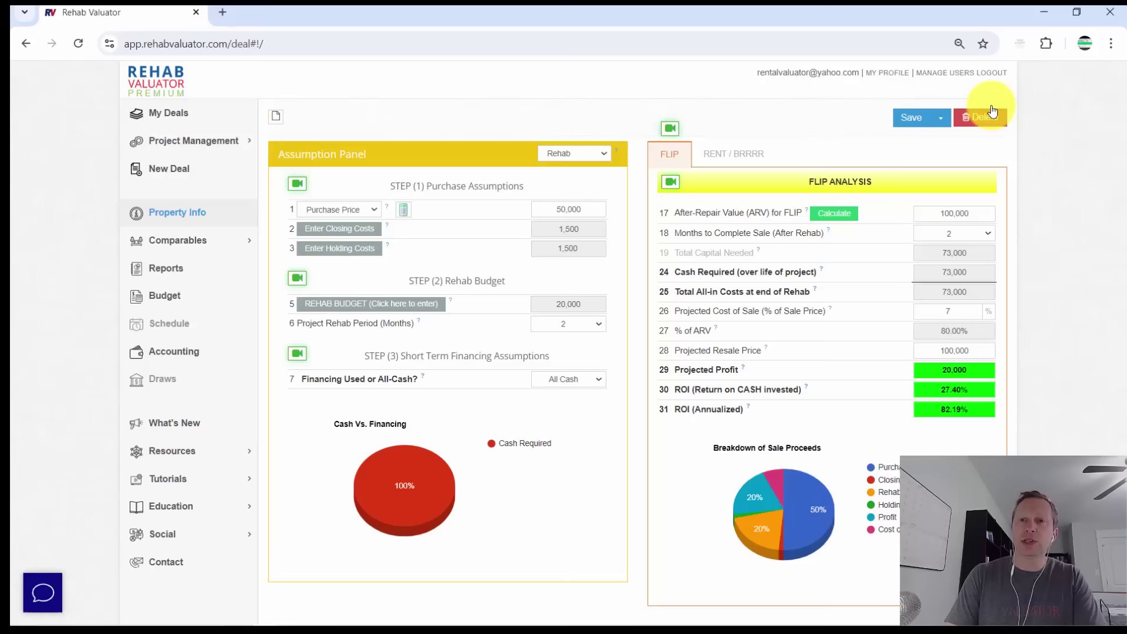
# Step: Switch the deal's assumptions to Construction and open the construction budget in Detailed Input mode
pyautogui.click(575, 154)
pyautogui.click(572, 177)
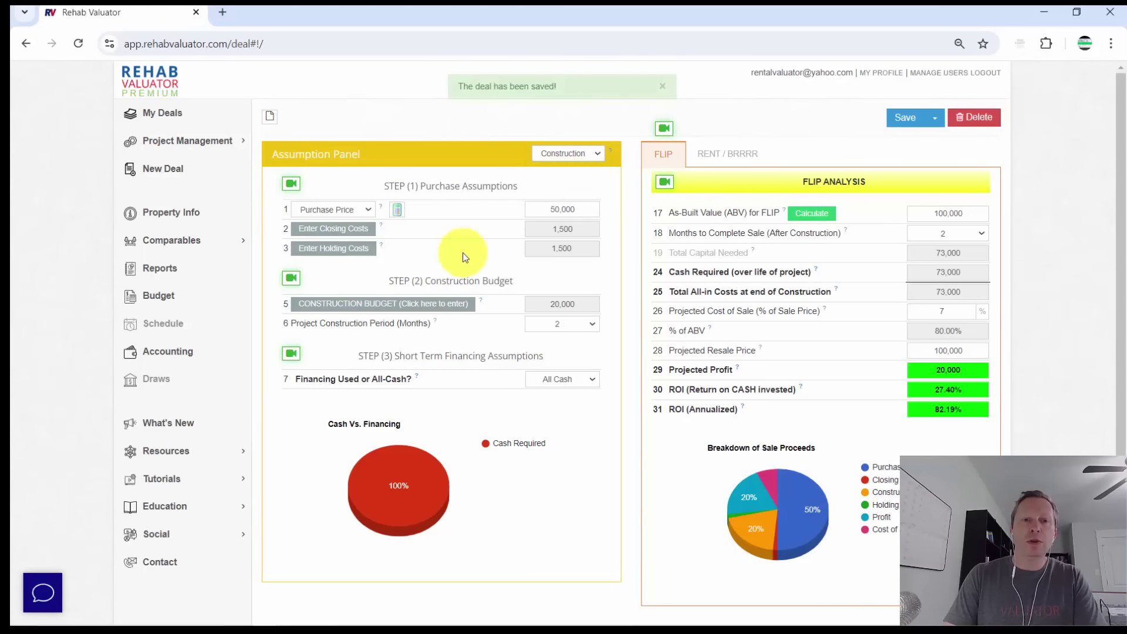
pyautogui.click(411, 304)
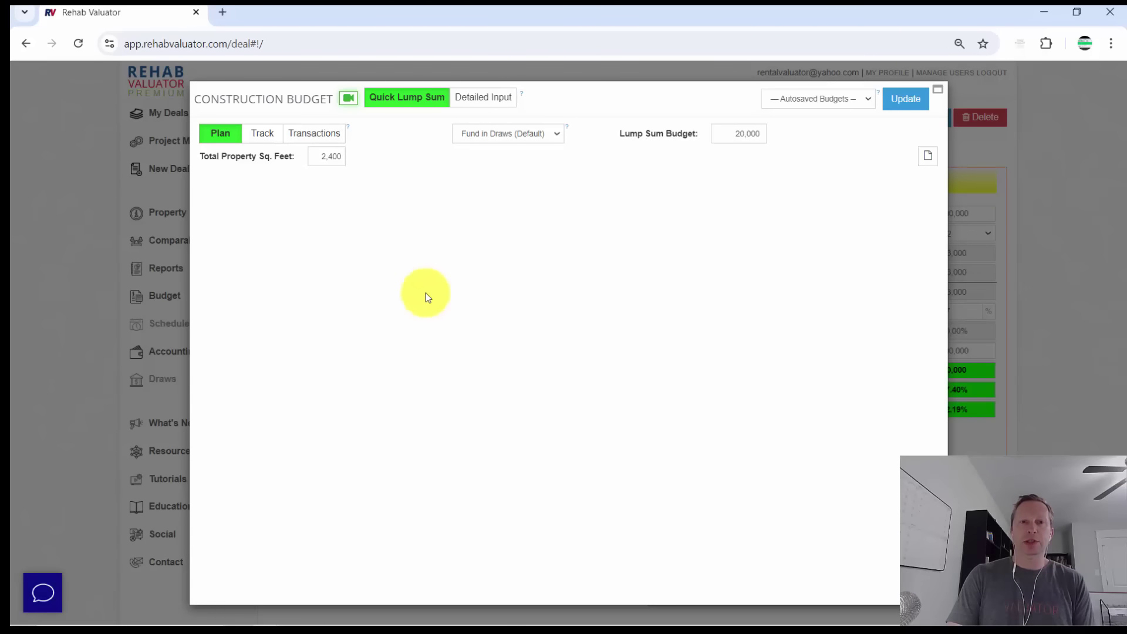
pyautogui.click(480, 105)
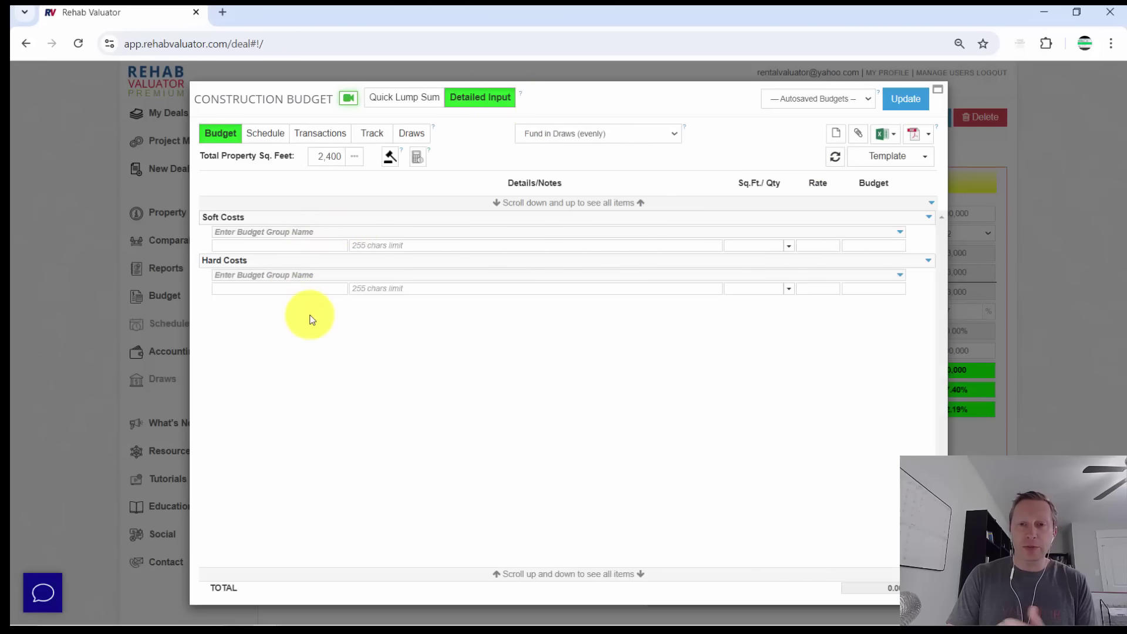
# Step: Load the public template Duplex New Construction 2024 into the construction budget
pyautogui.click(913, 162)
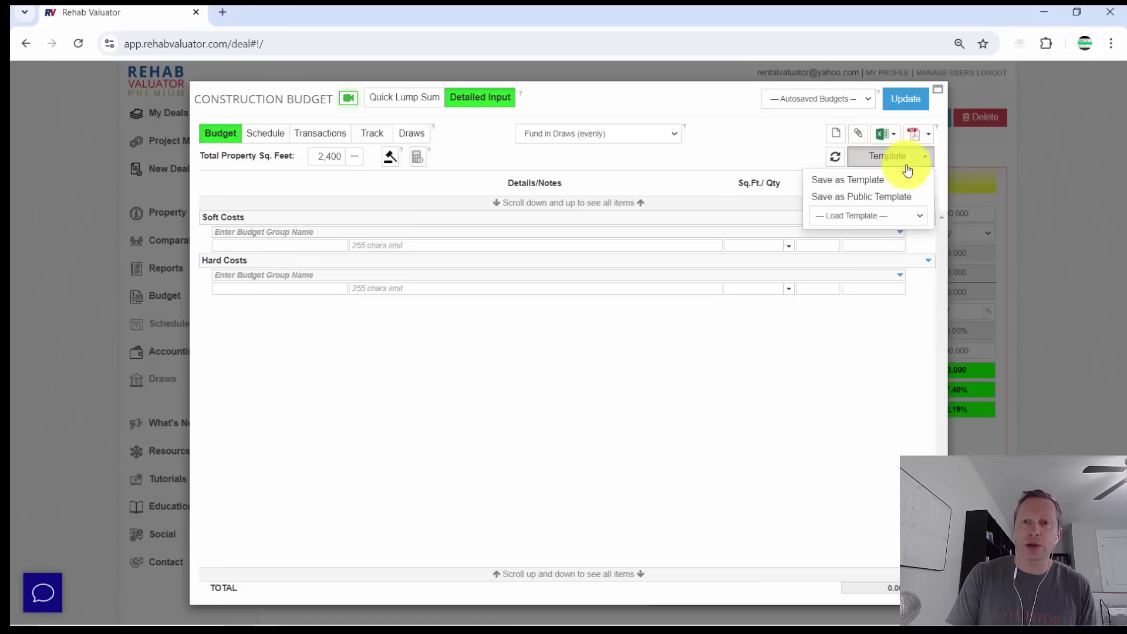
pyautogui.click(885, 216)
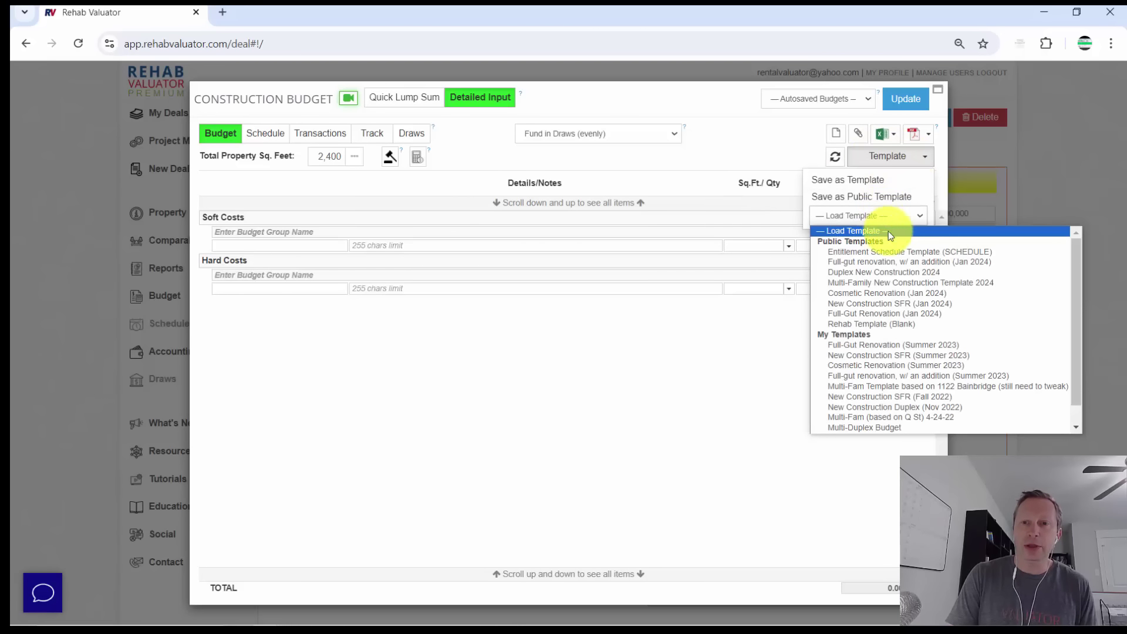
pyautogui.click(897, 274)
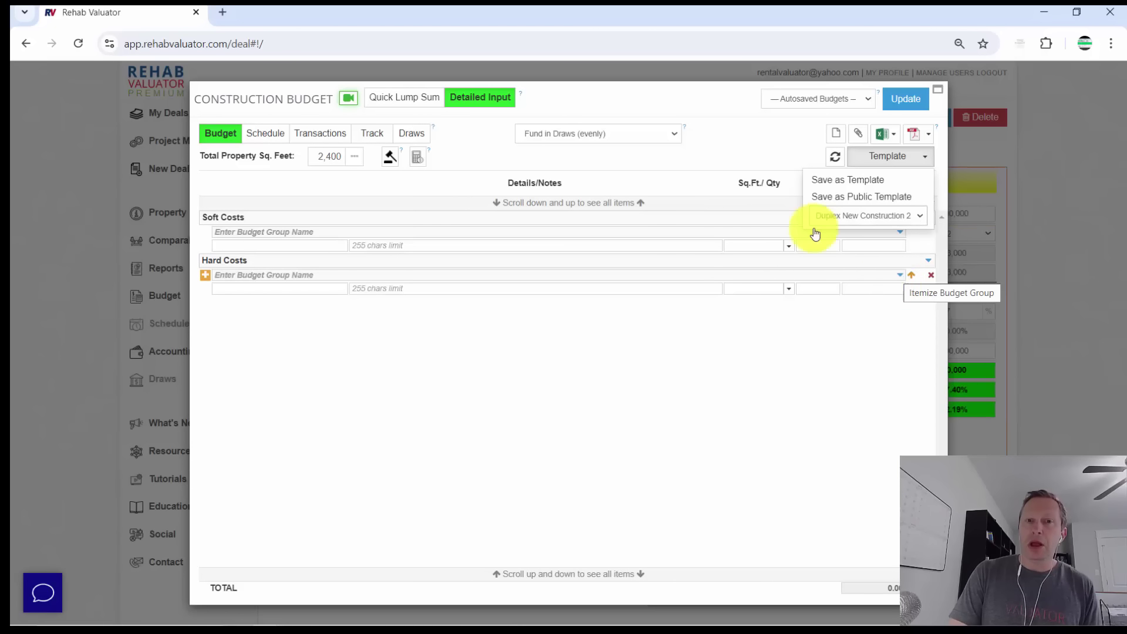
pyautogui.click(771, 158)
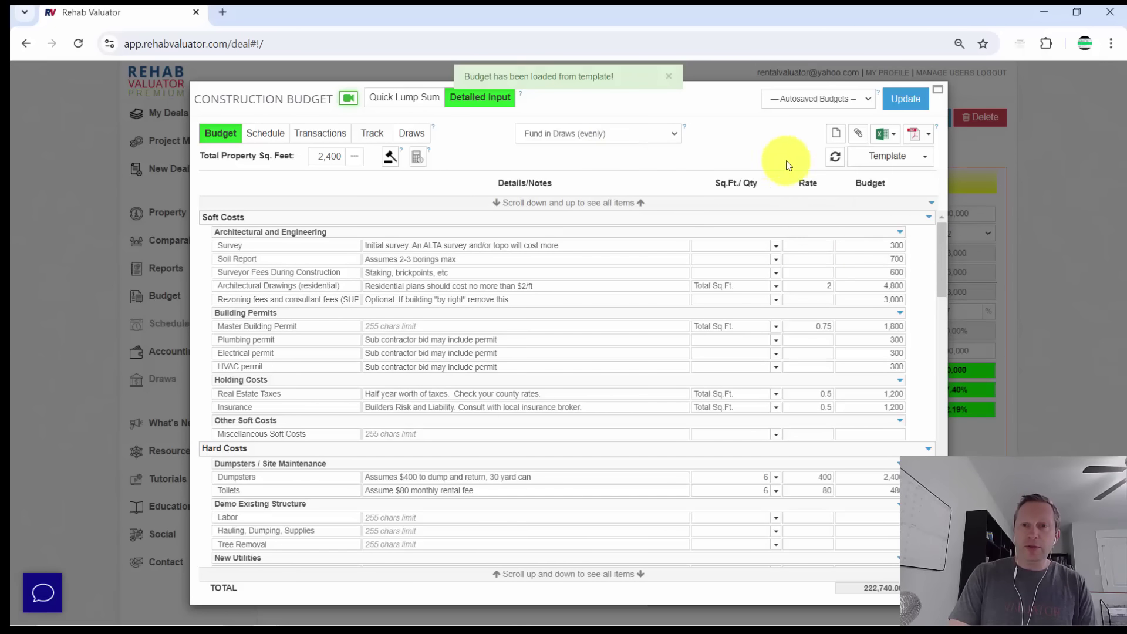
pyautogui.moveTo(939, 245); pyautogui.dragTo(896, 217)
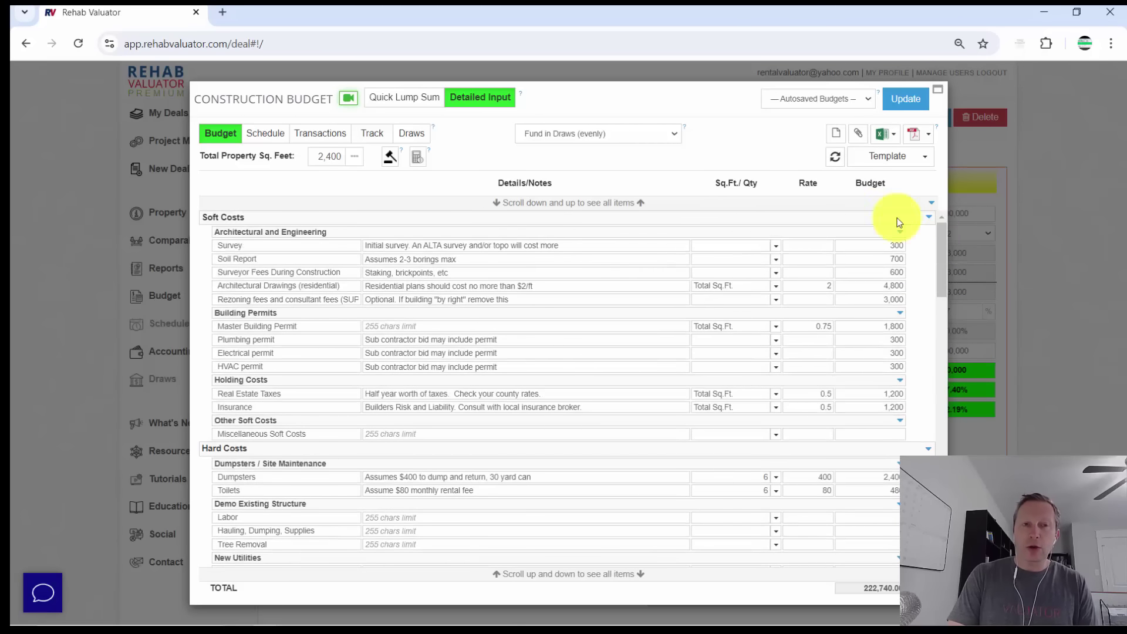
# Step: In the additional property quantities, set 2 units, 180 linear ft of foundation, 1,200 sq. ft. of foundation and 1,200 sq. ft. of concrete
pyautogui.click(353, 156)
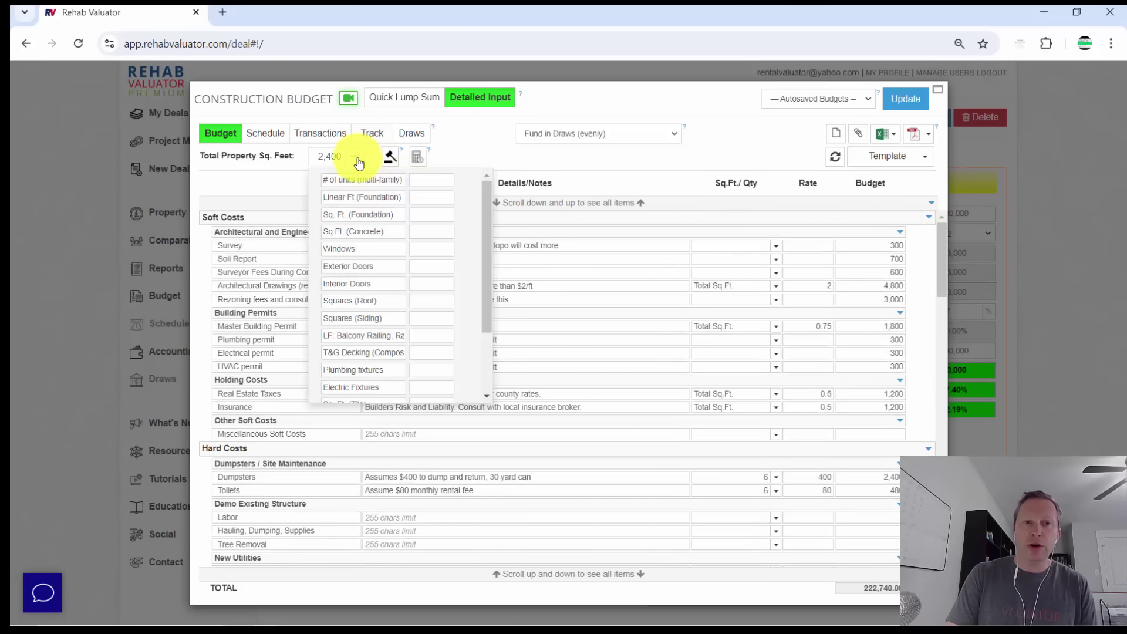
pyautogui.click(428, 185)
pyautogui.write('2')
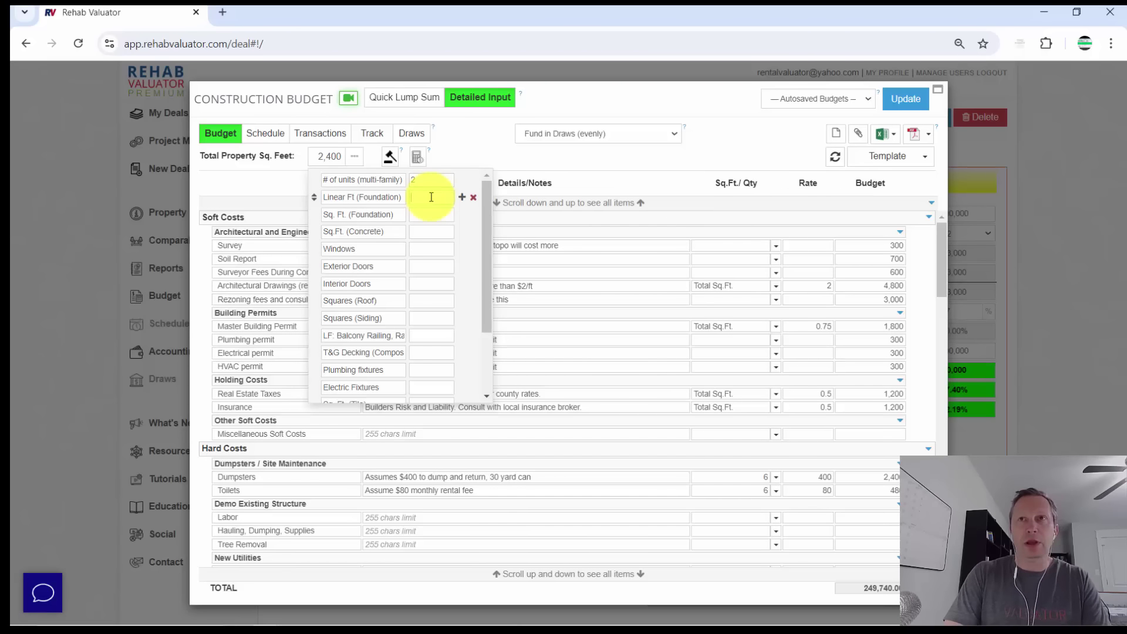
pyautogui.write('180')
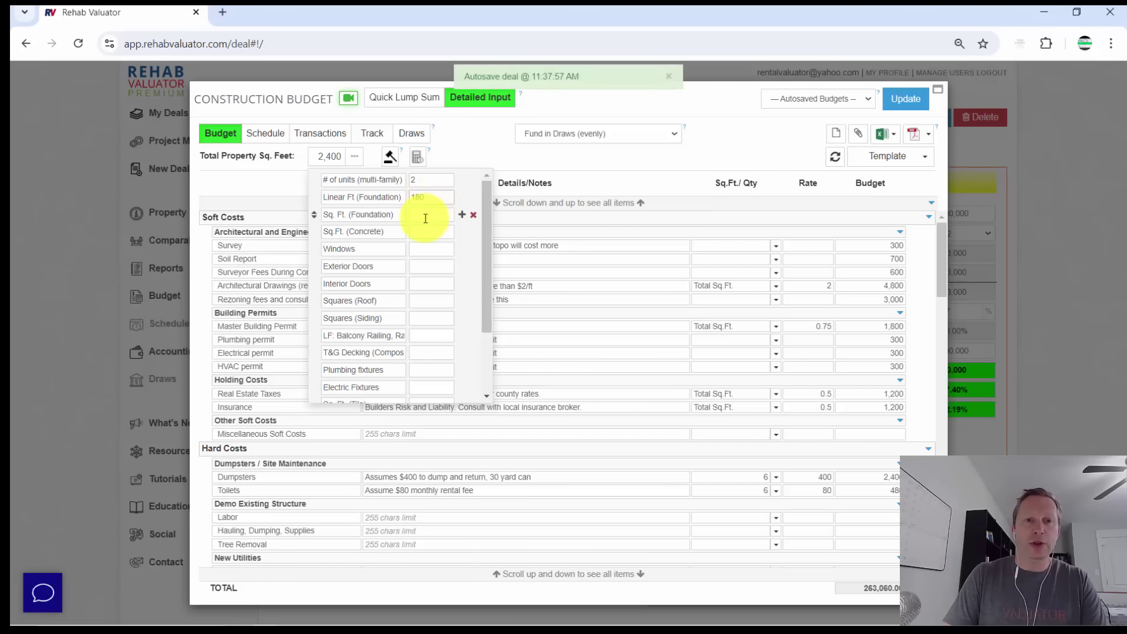
pyautogui.click(425, 218)
pyautogui.write('1,200')
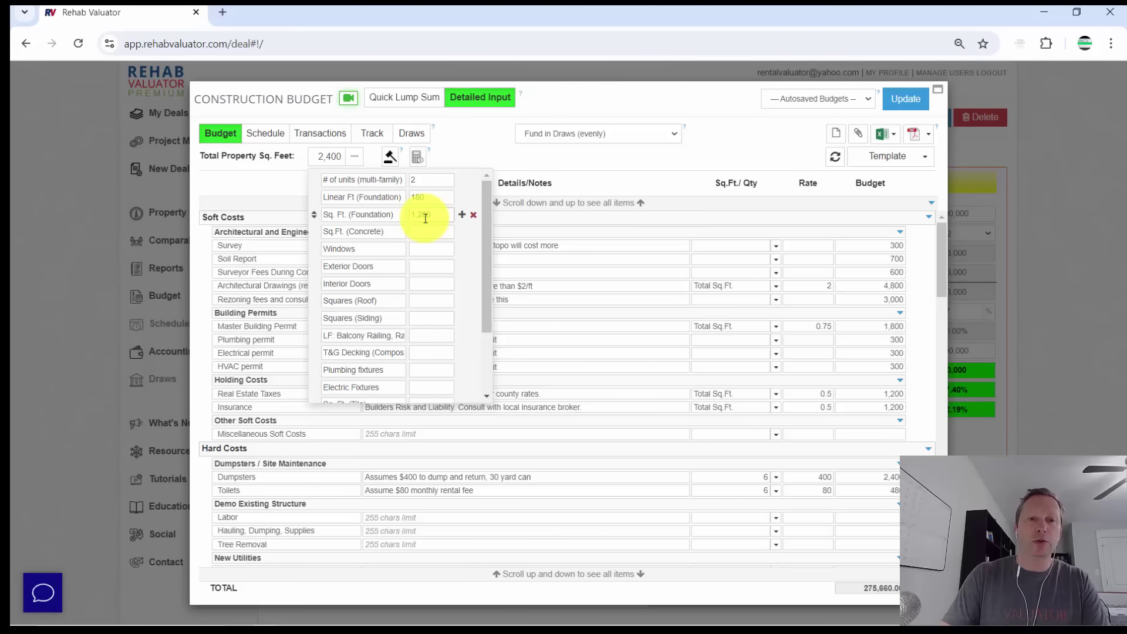
pyautogui.click(428, 234)
pyautogui.write('1,200')
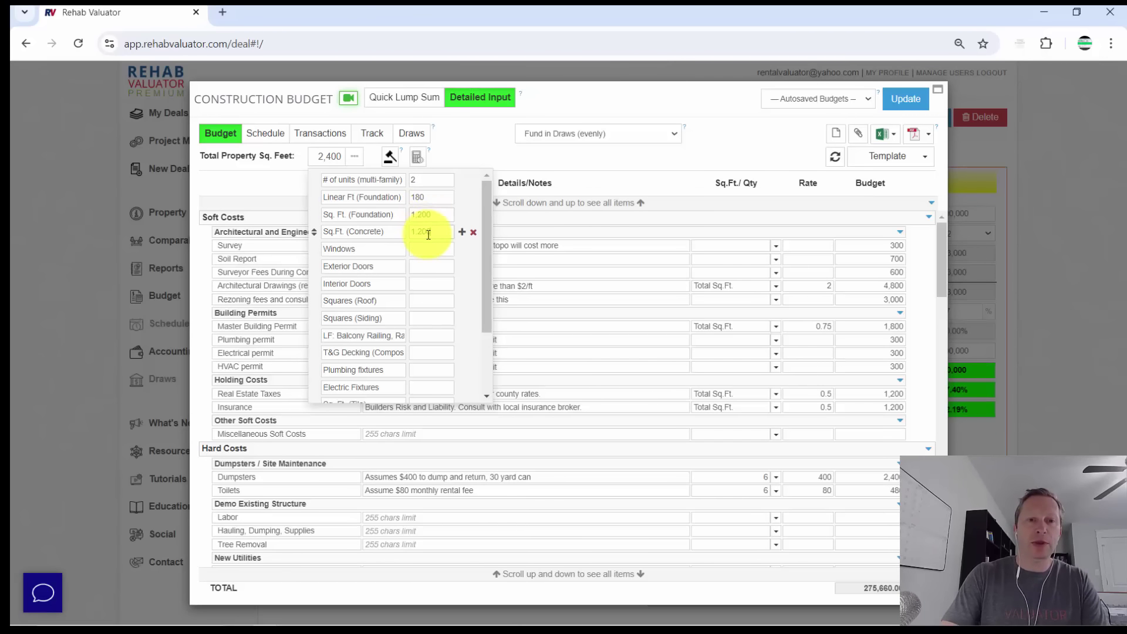
# Step: Set the quantities to 28 windows and 6 exterior doors, and check the budget total
pyautogui.click(430, 249)
pyautogui.write('28')
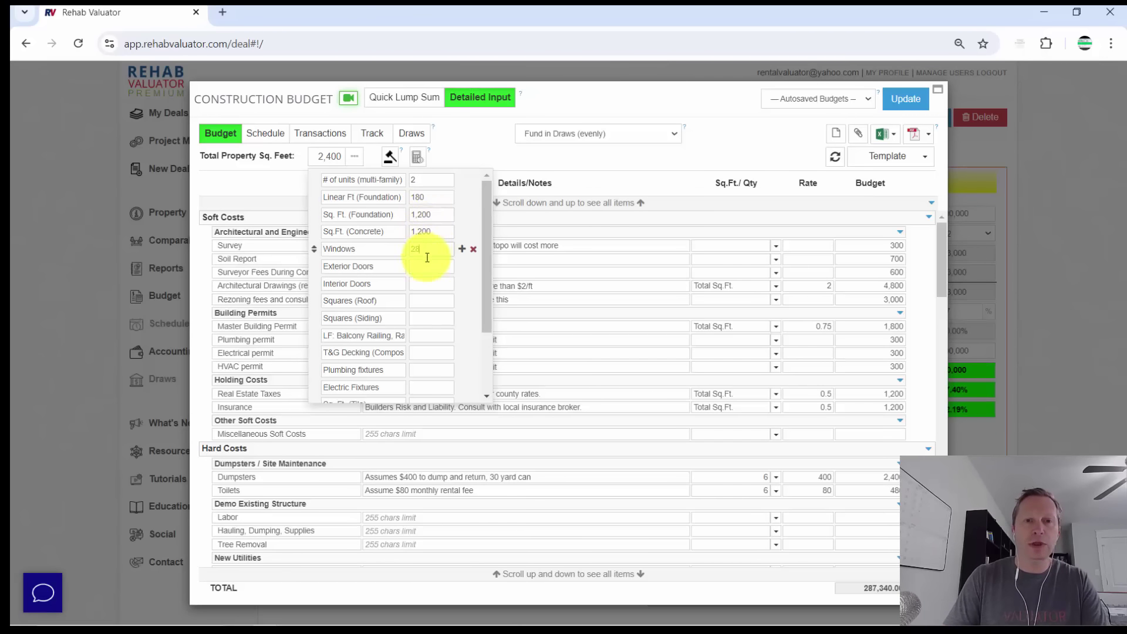
pyautogui.click(427, 267)
pyautogui.write('6')
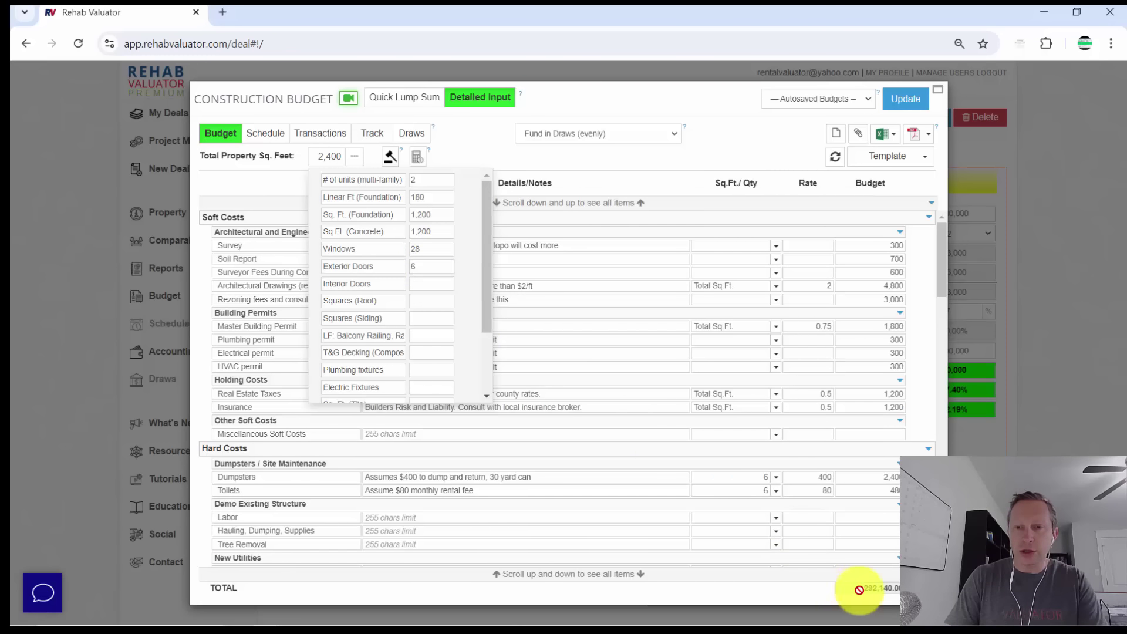
pyautogui.moveTo(860, 589); pyautogui.dragTo(889, 591)
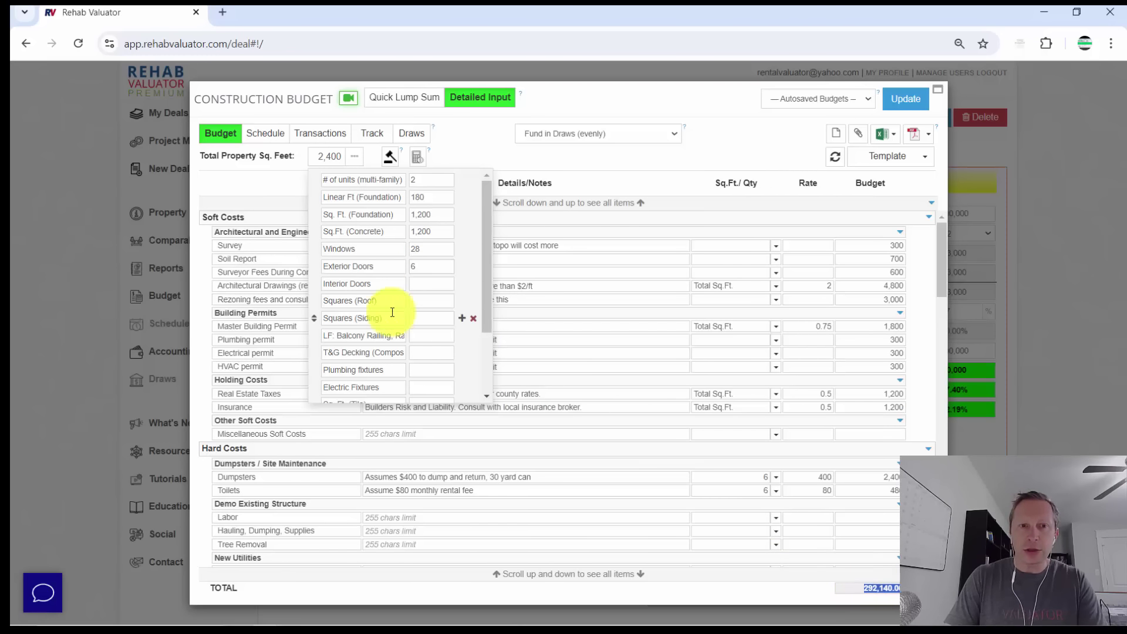
# Step: Set the quantities to 30 interior doors, 15 roof squares and 30 siding squares
pyautogui.click(414, 283)
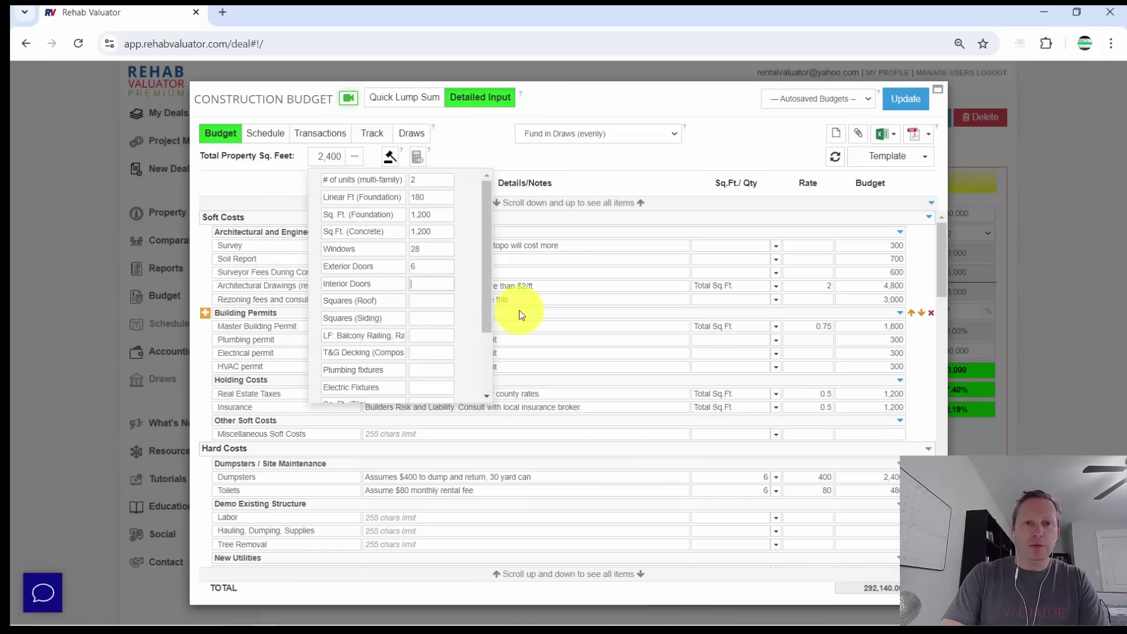
pyautogui.write('30')
pyautogui.click(432, 300)
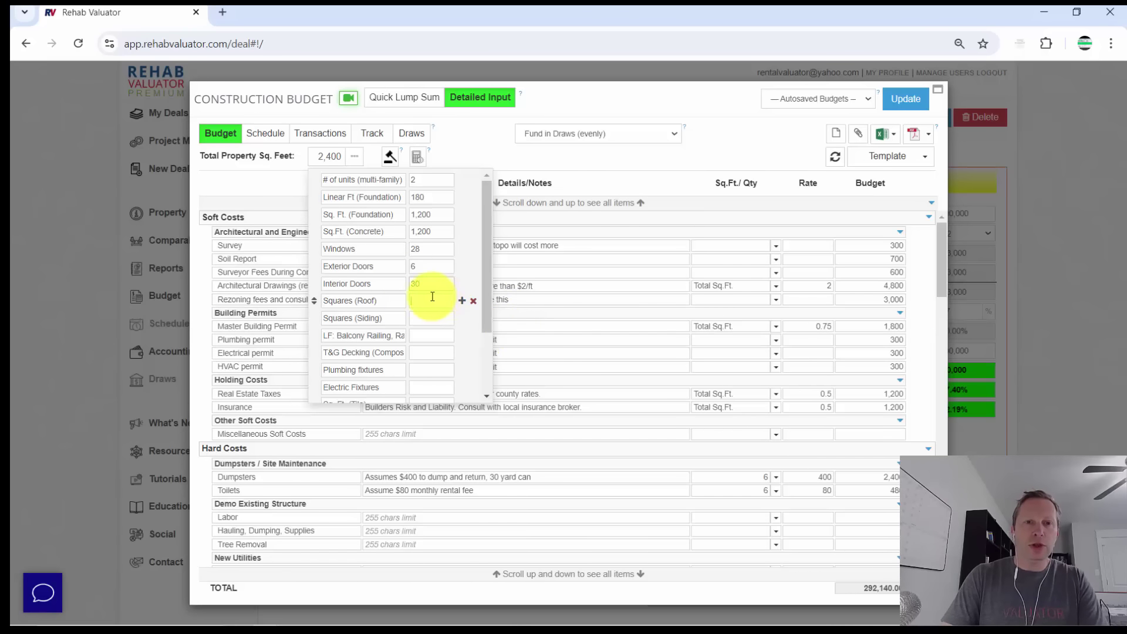
pyautogui.write('15')
pyautogui.click(425, 315)
pyautogui.write('30')
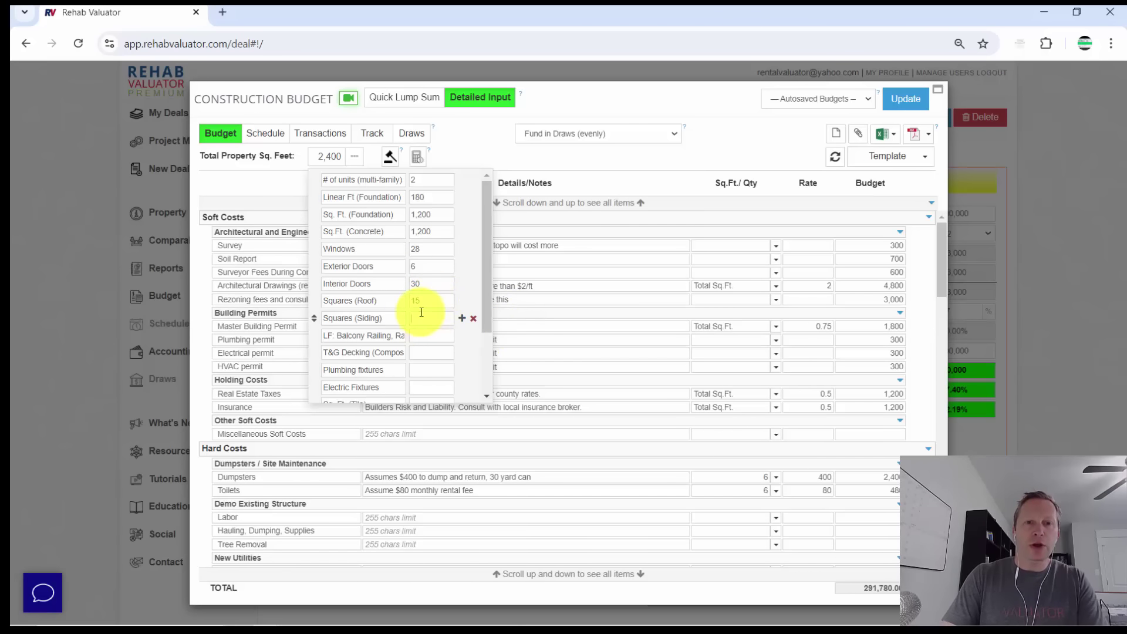
pyautogui.click(427, 335)
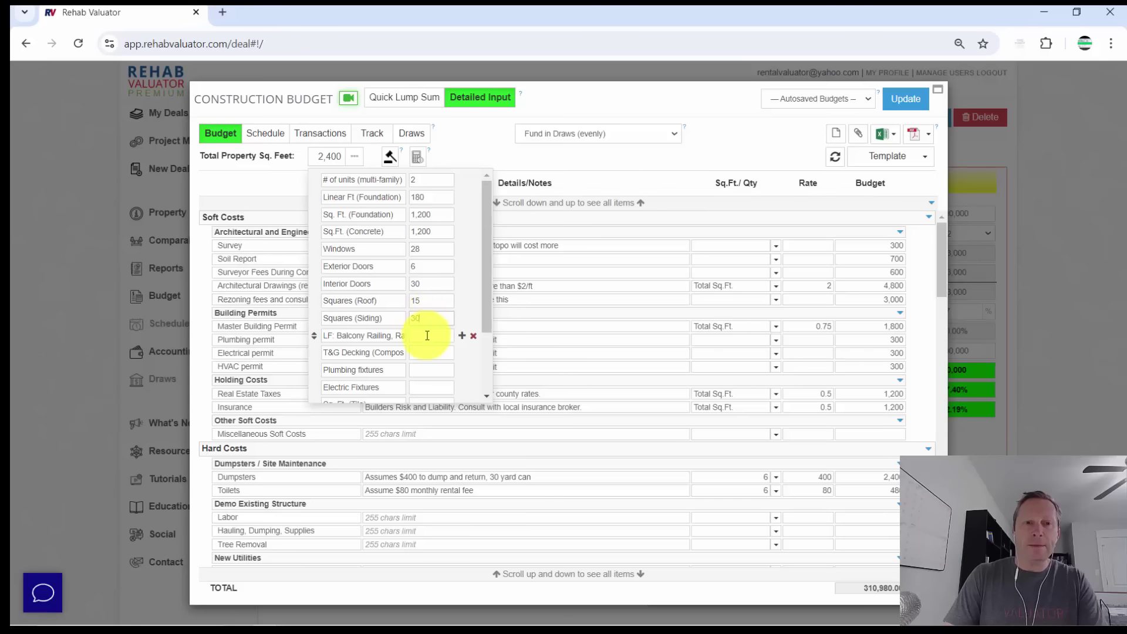
# Step: Set the fixture quantities to 20 plumbing fixtures and 50 electric fixtures
pyautogui.click(427, 370)
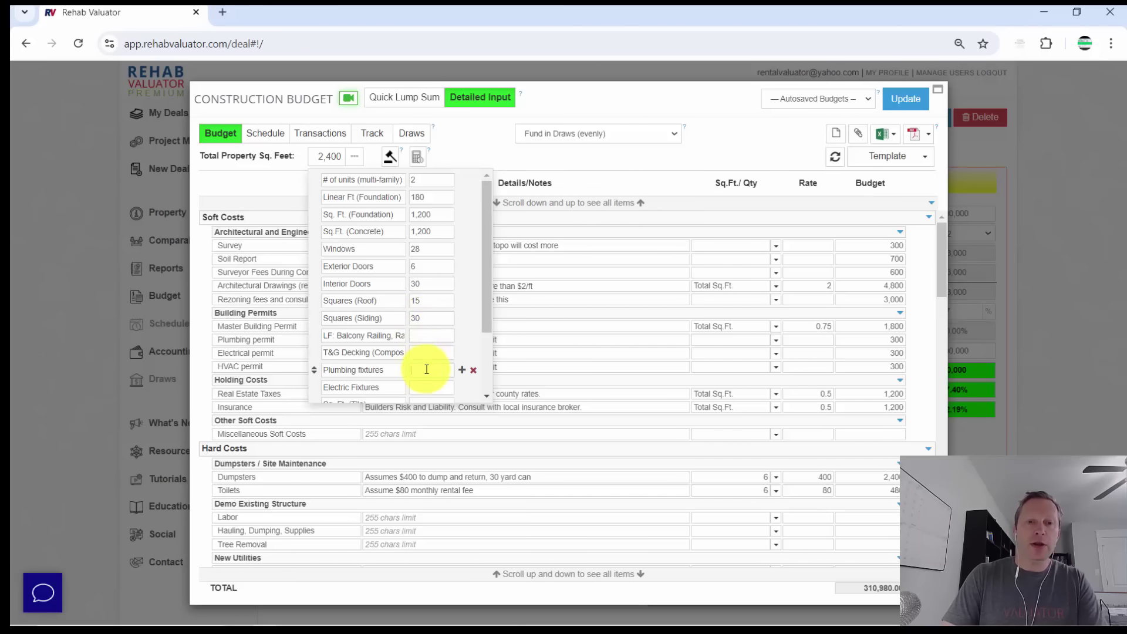
pyautogui.write('20')
pyautogui.click(427, 381)
pyautogui.write('50')
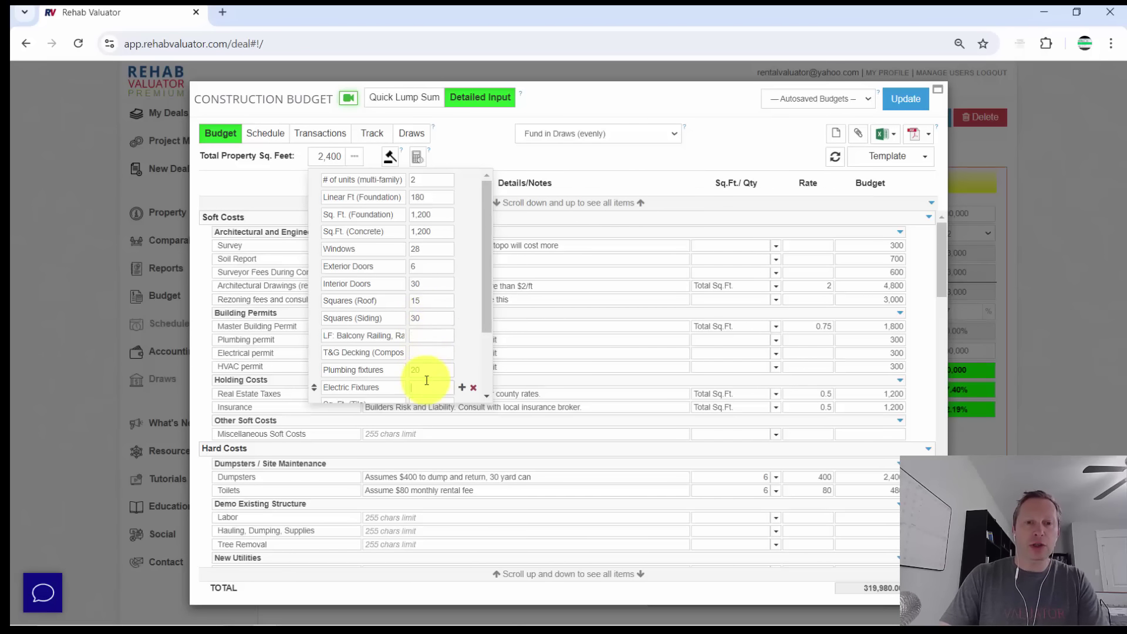
# Step: Set the flooring quantities to 2,000 sq. ft. of engineered hardwood and 500 sq. ft. of tile
pyautogui.moveTo(484, 310); pyautogui.dragTo(484, 371)
pyautogui.click(434, 330)
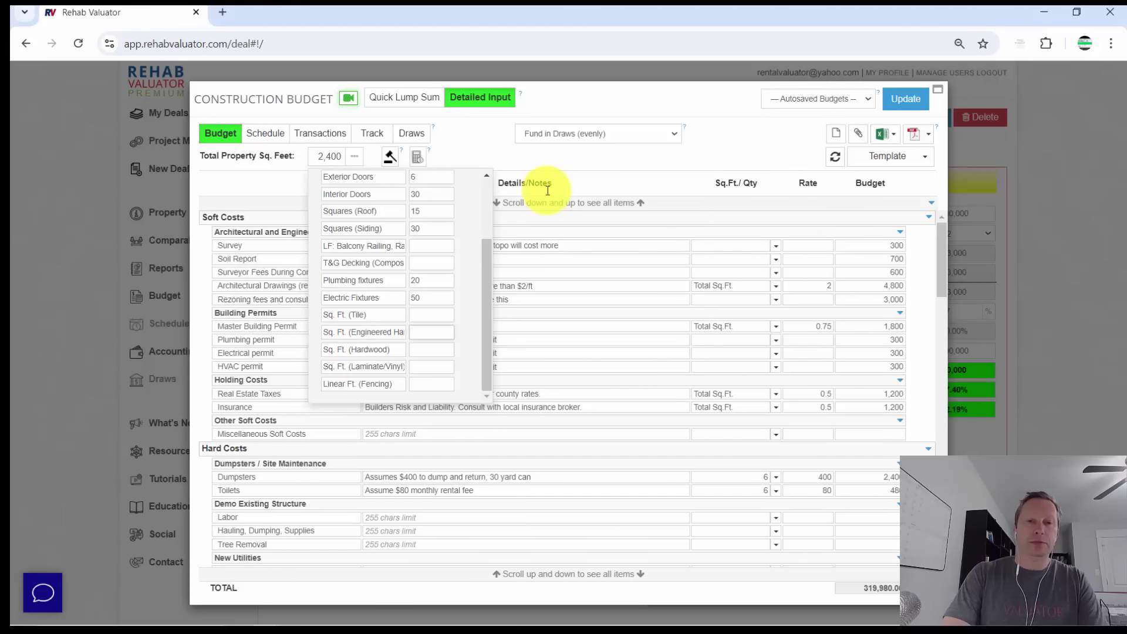
pyautogui.write('2,000')
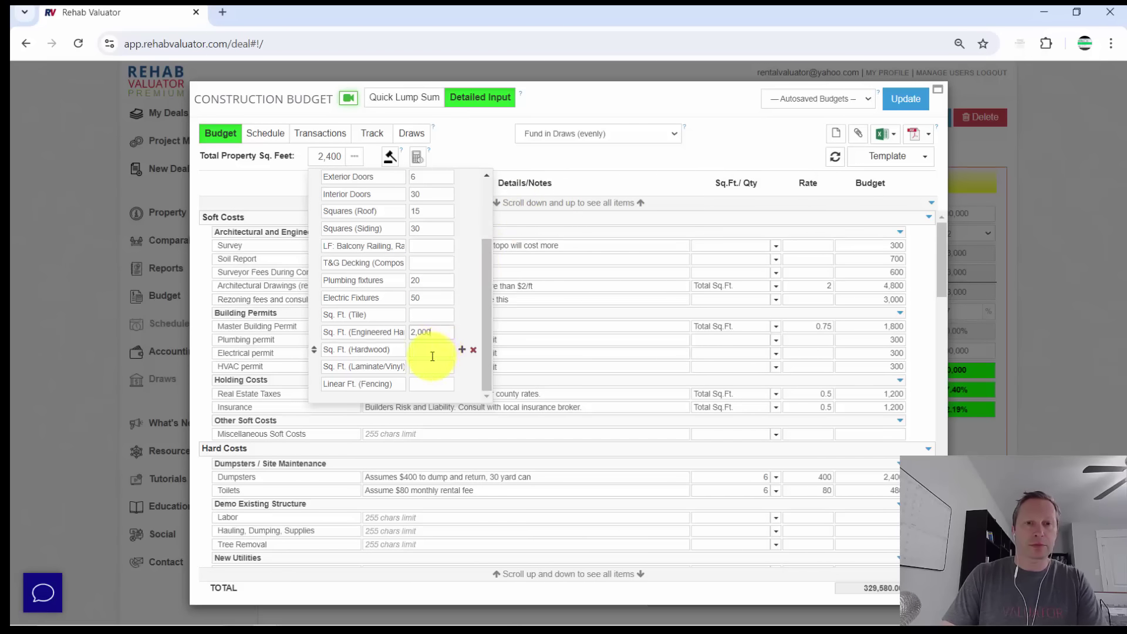
pyautogui.click(425, 317)
pyautogui.write('500')
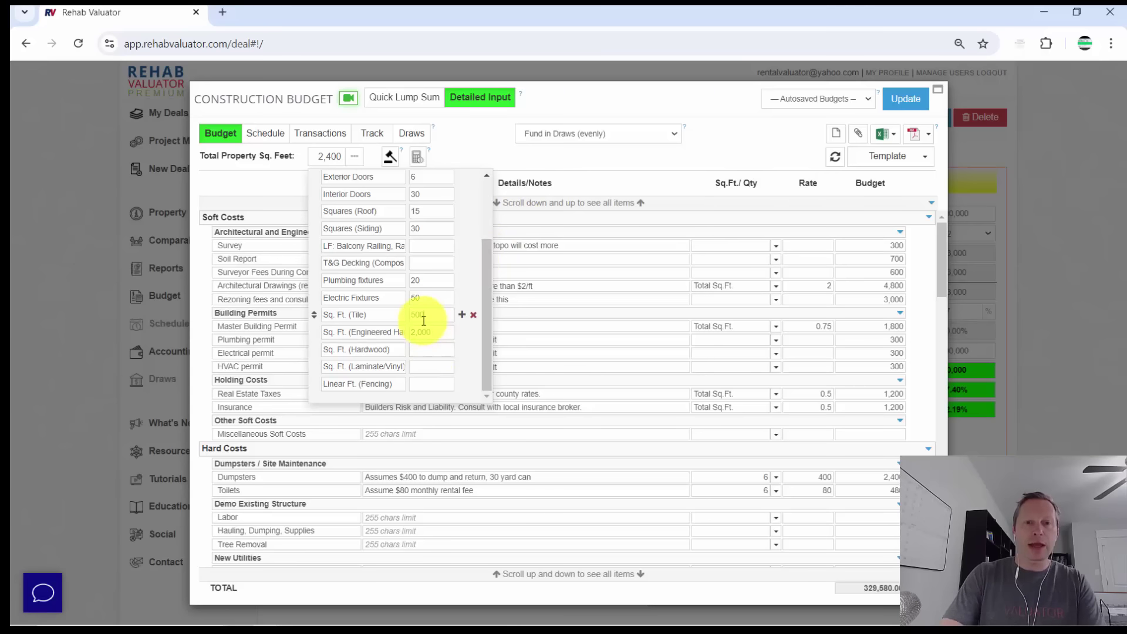